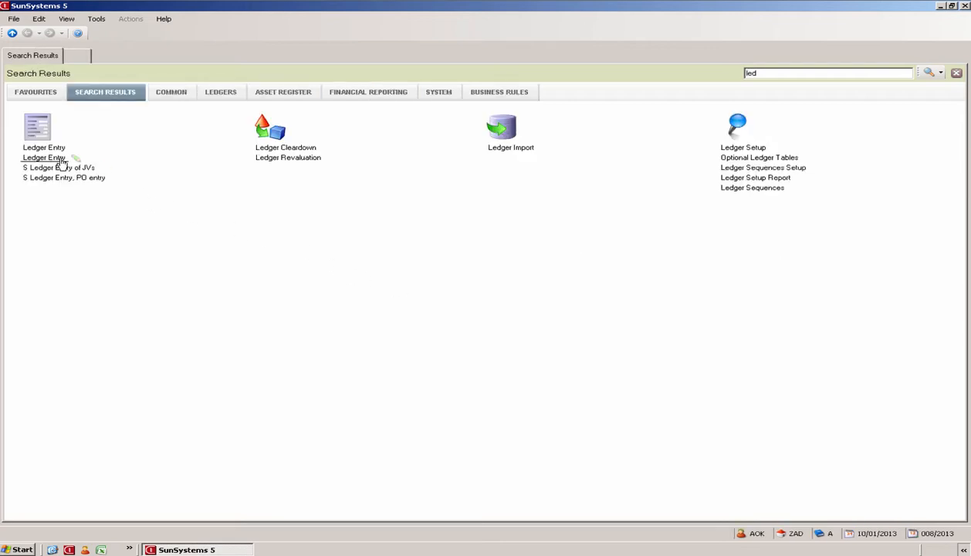
# Step: Open Ledger Entry and bring up the Find Journal Type list
pyautogui.click(31, 158)
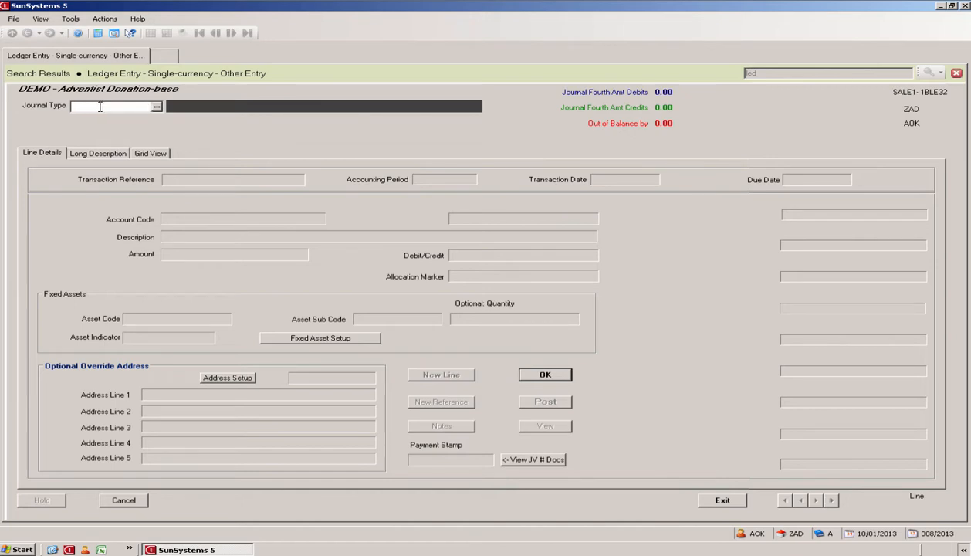
pyautogui.click(156, 106)
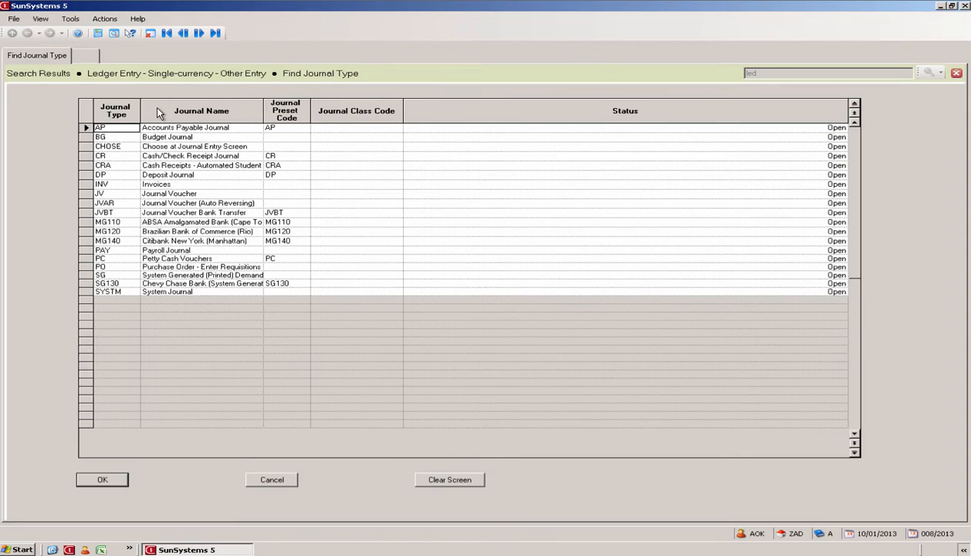
# Step: Choose CR, the Cash/Check Receipt Journal, as the journal type
pyautogui.click(150, 160)
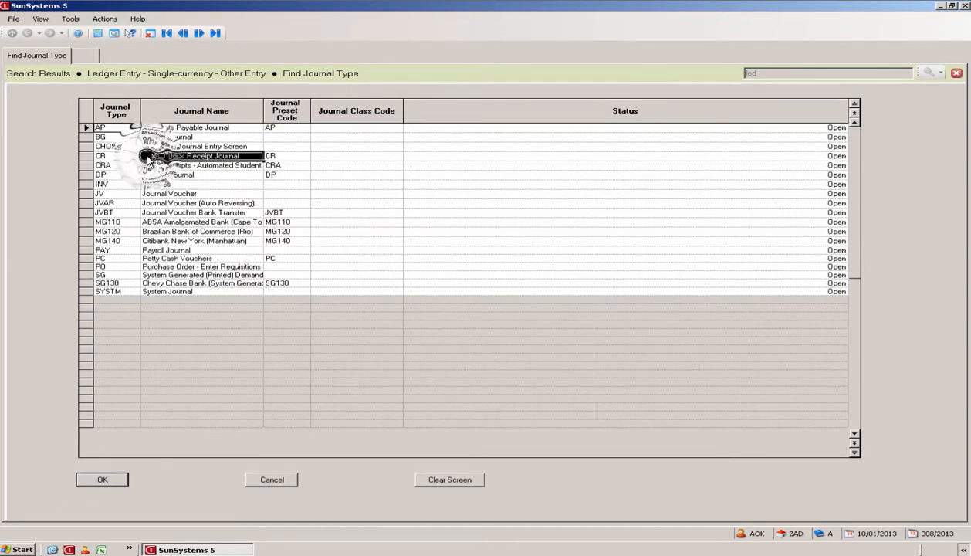
pyautogui.click(102, 480)
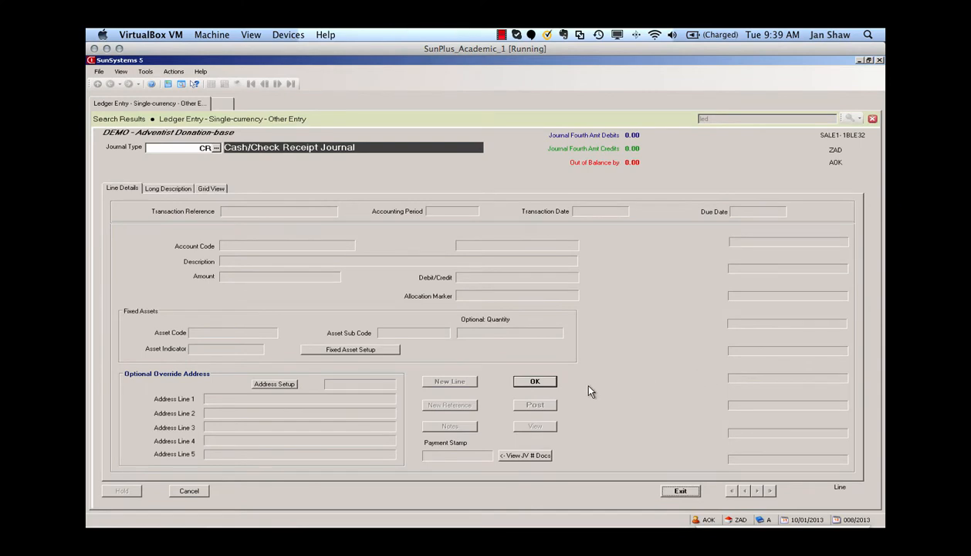
# Step: Start the Receipts Ledger Entry and enter 67890- as External/Trans Reference
pyautogui.click(547, 381)
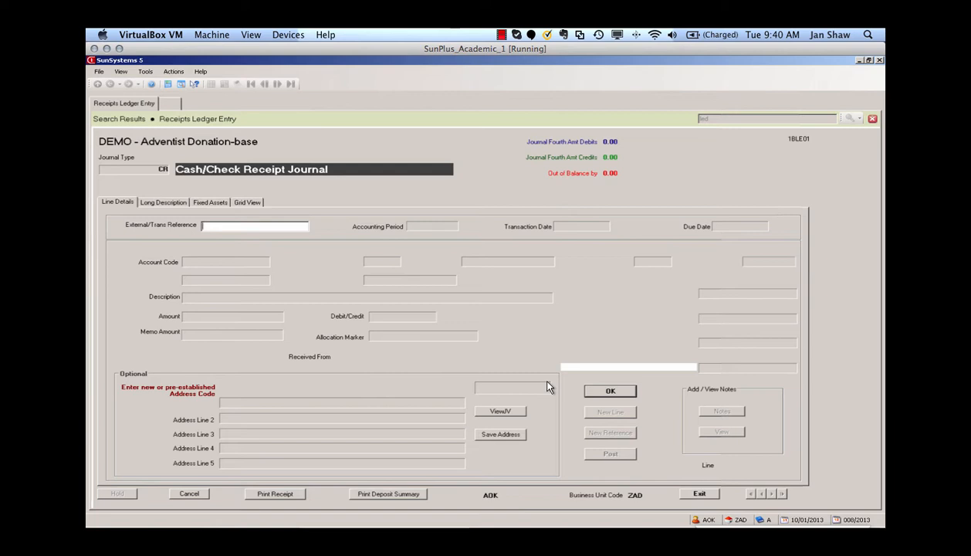
pyautogui.write('67890-')
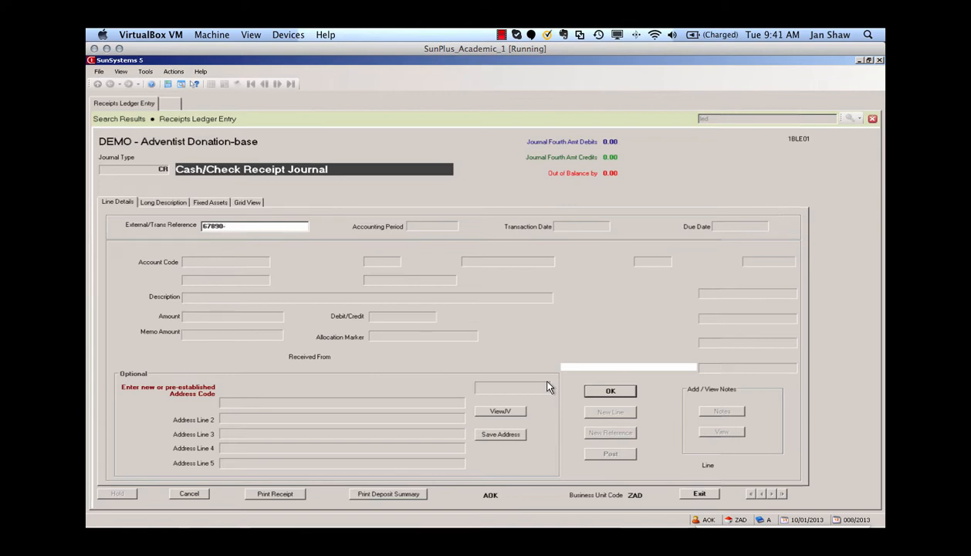
# Step: Begin line one on account 101150, fund 10, period 08/2013
pyautogui.click(621, 393)
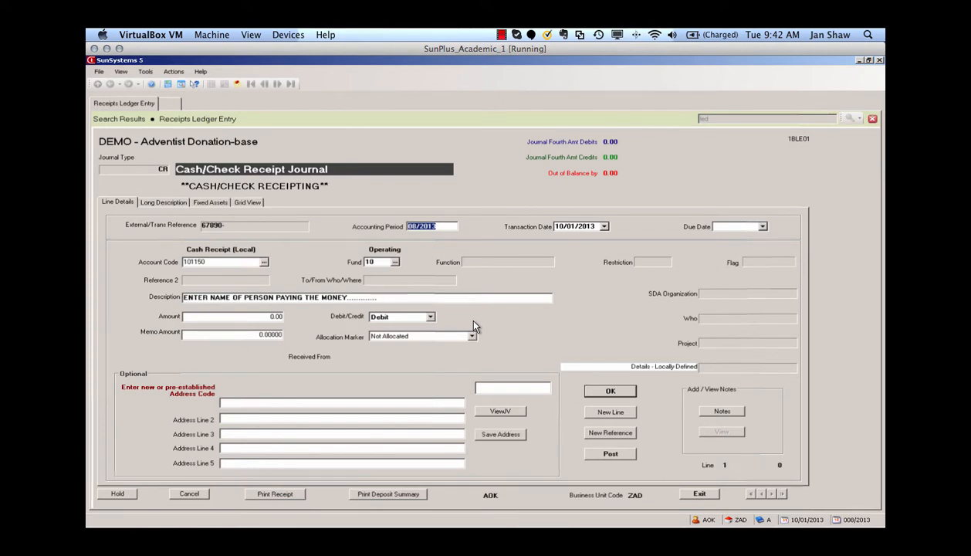
pyautogui.press('Tab')
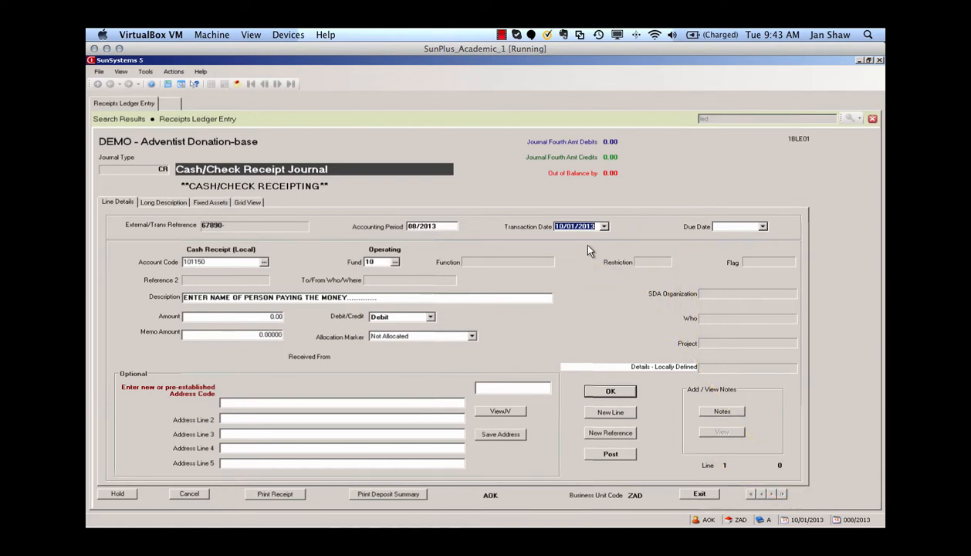
# Step: Delete the default 10/01/2013 transaction date
pyautogui.press('Delete')
# Step: Pick 10 October 2013 from the calendar as the transaction date
pyautogui.click(606, 227)
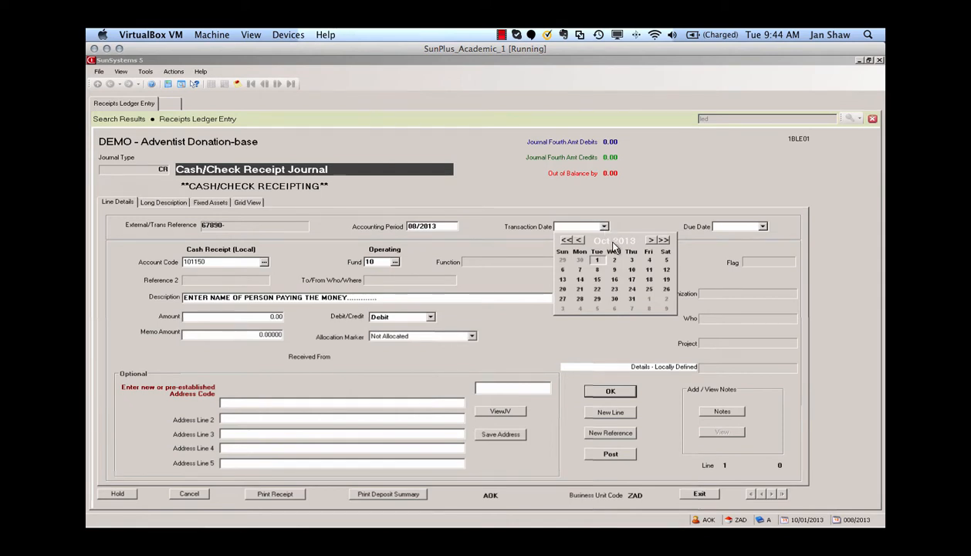
pyautogui.click(633, 269)
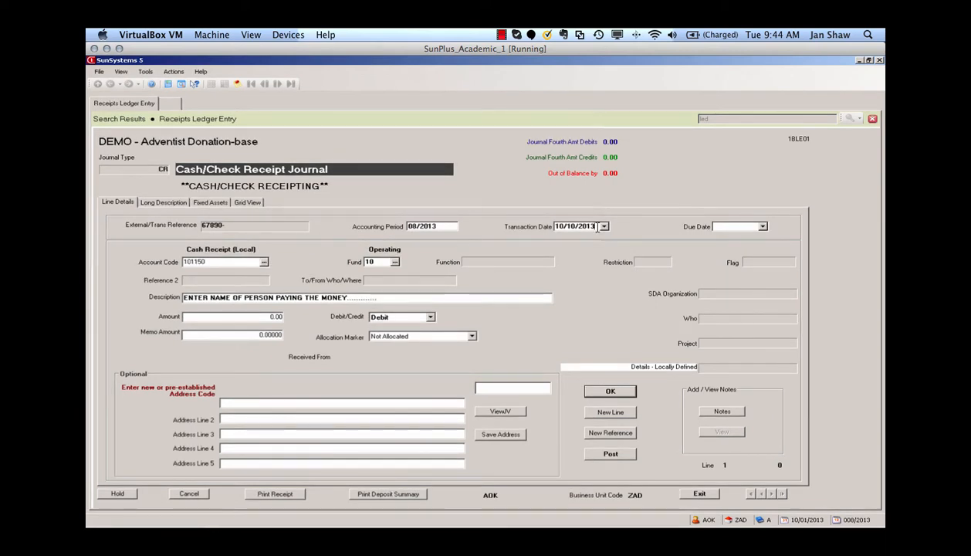
pyautogui.press('Tab')
pyautogui.press('Tab')
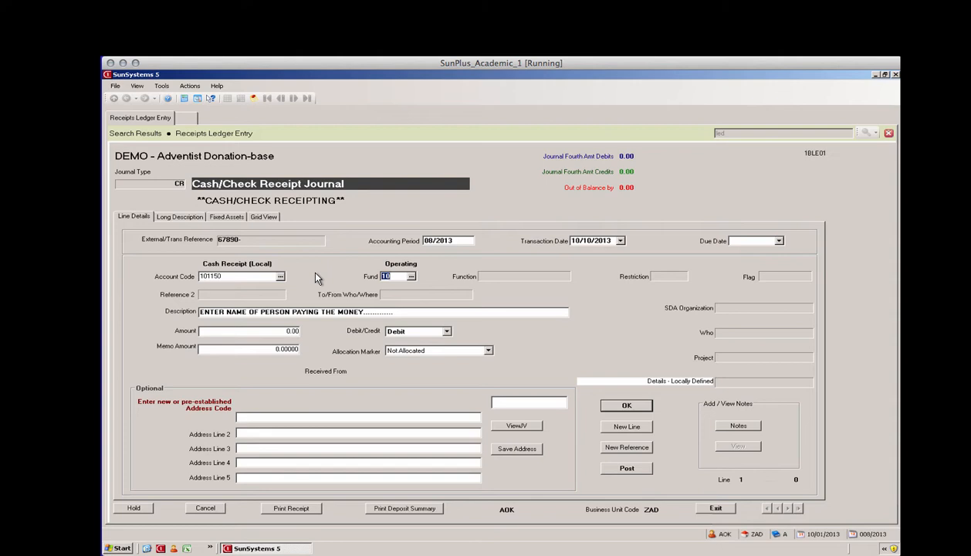
pyautogui.press('Tab')
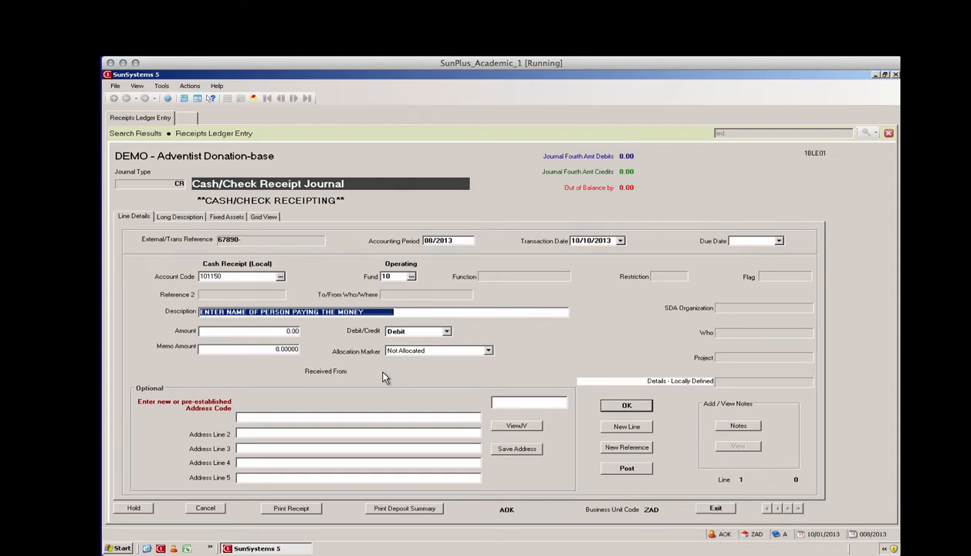
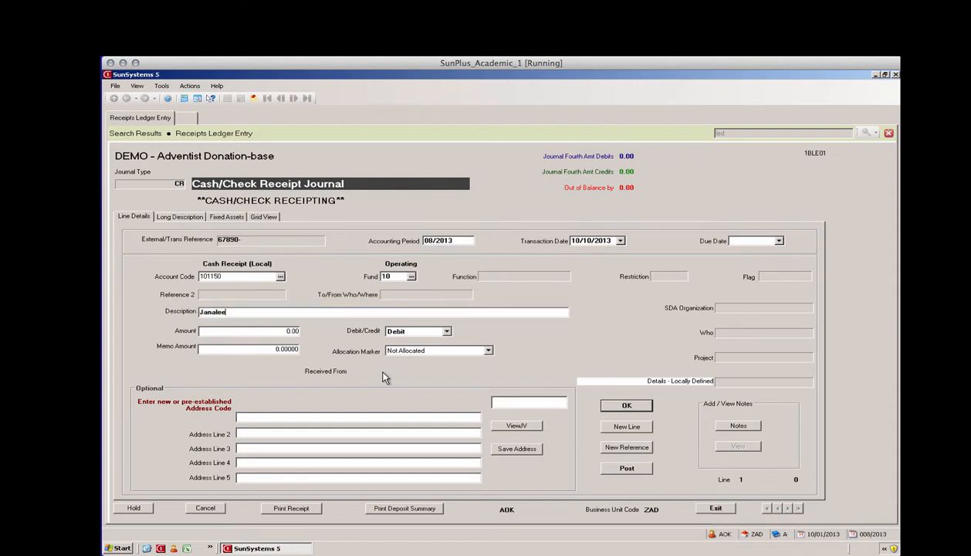
# Step: Enter the donor's full name as description and 5000 as the debit amount
pyautogui.press('Tab')
pyautogui.write('5000')
pyautogui.press('Tab')
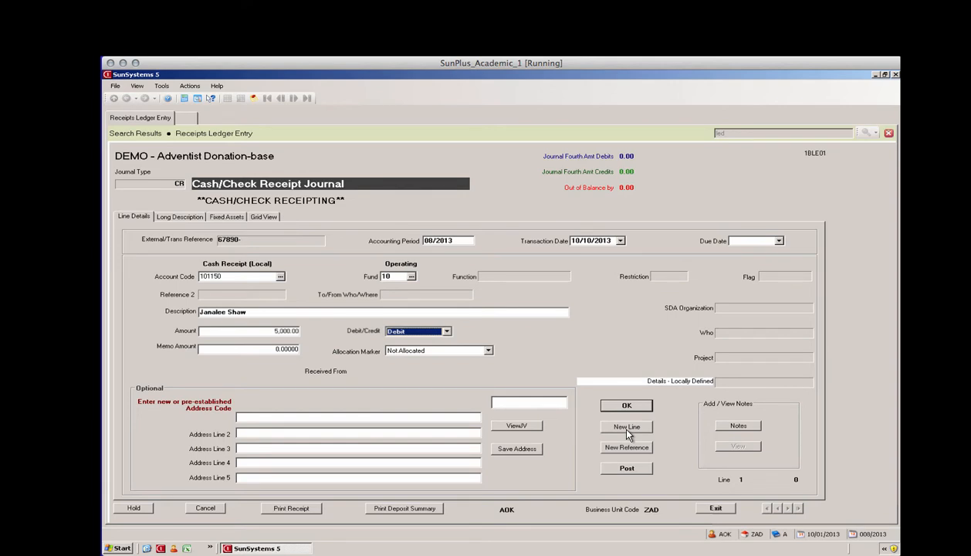
pyautogui.click(723, 491)
# Step: Accept line one, leaving debits of 5,000.00 against 0.00 credits
pyautogui.click(642, 404)
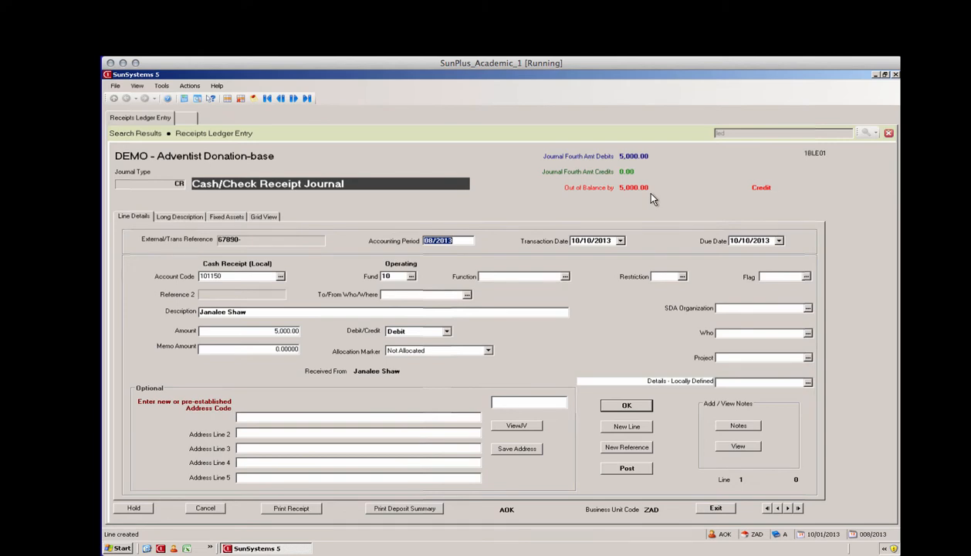
# Step: Add a second journal line and open the Find Account lookup for it
pyautogui.click(626, 427)
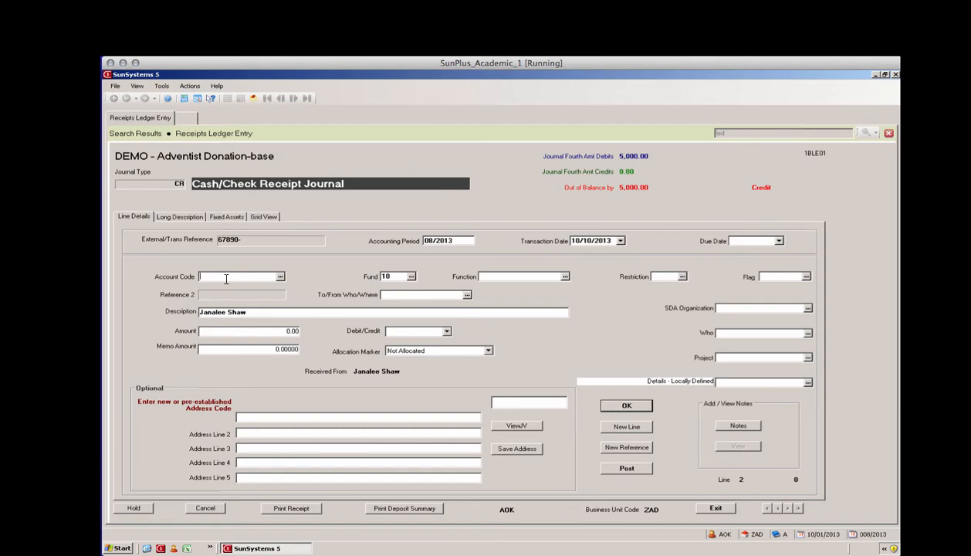
pyautogui.click(280, 277)
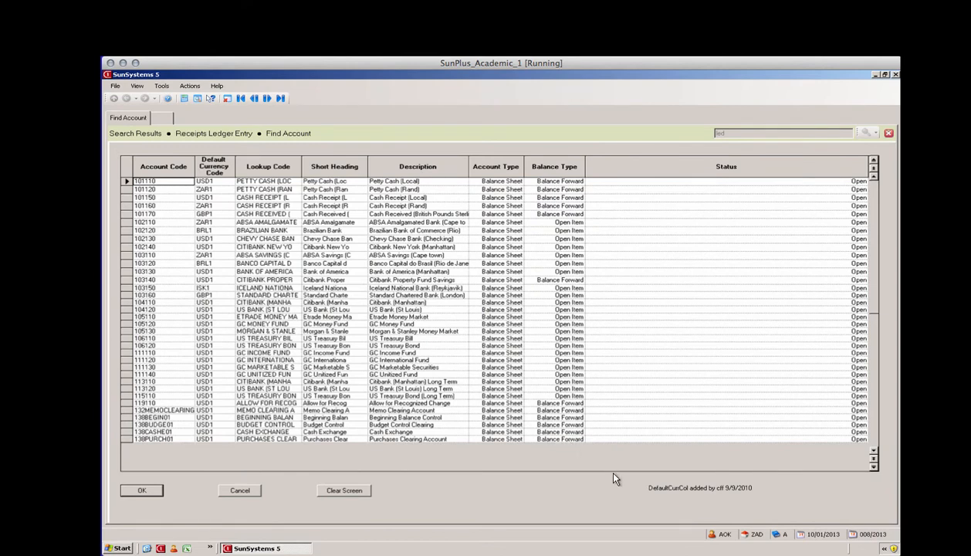
# Step: Browse the Find Account list, then cancel back to the blank line 2
pyautogui.click(874, 467)
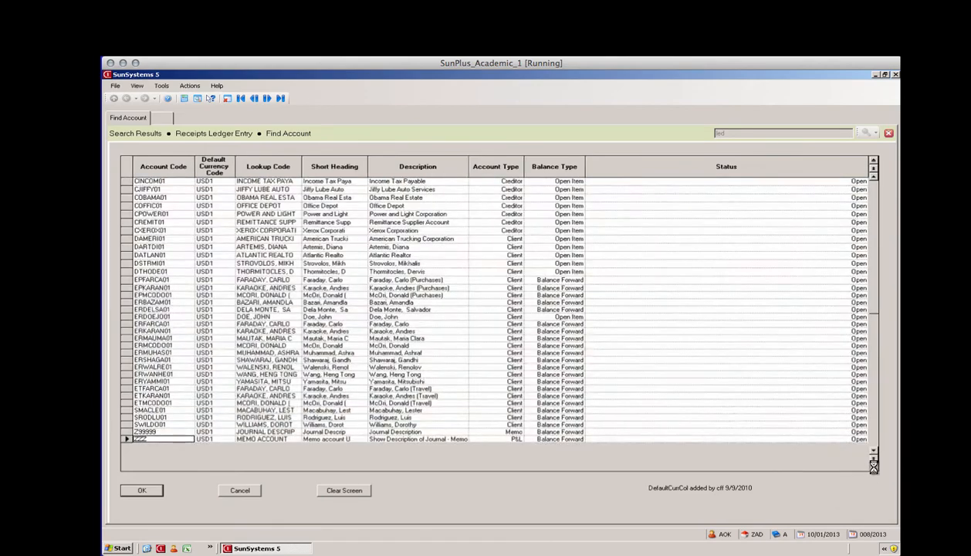
pyautogui.click(874, 162)
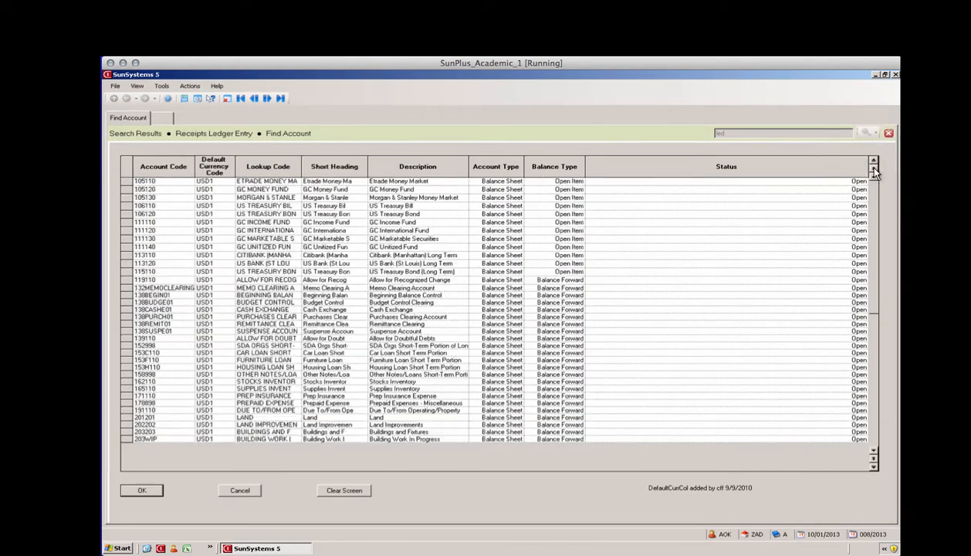
pyautogui.click(228, 491)
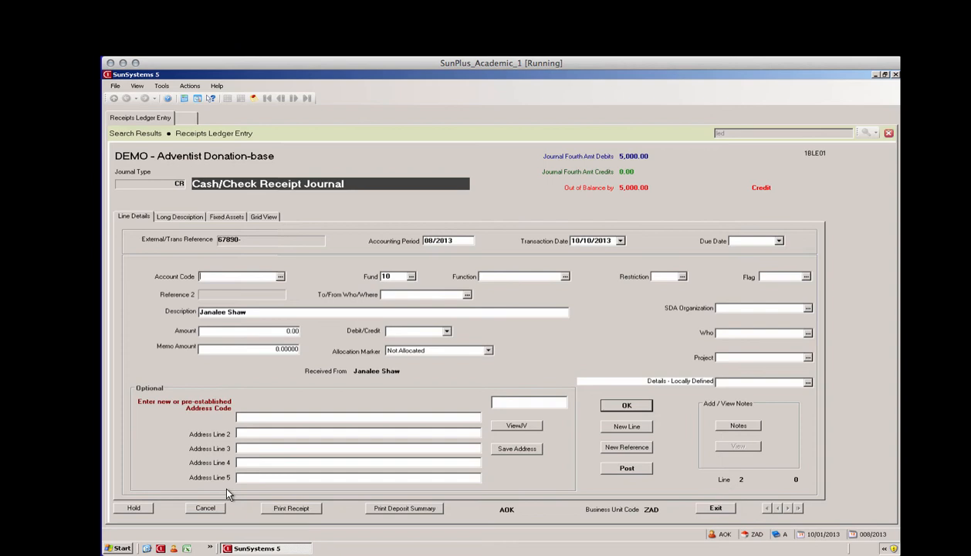
# Step: Look up and assign account 638110 Donated Income to line 2, keeping fund 10
pyautogui.write('6')
pyautogui.click(281, 276)
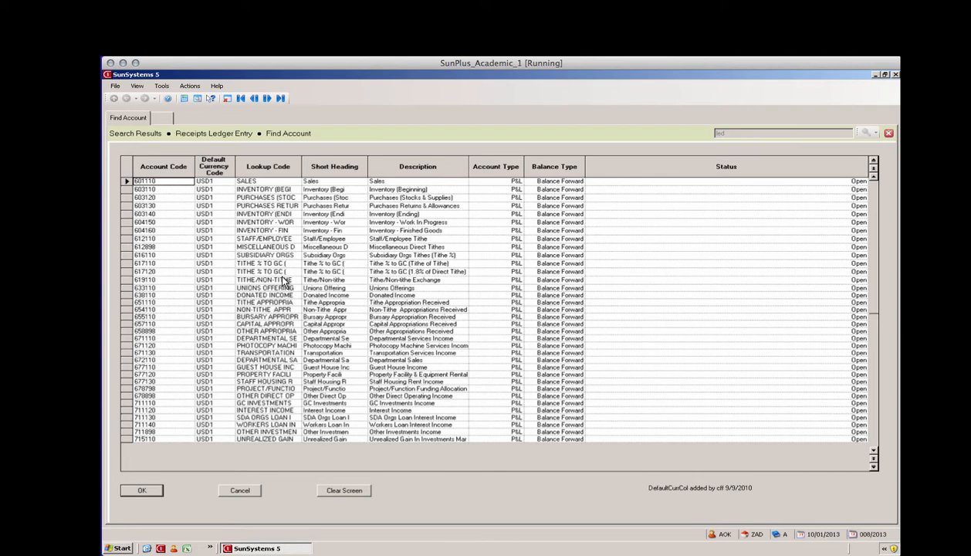
pyautogui.click(287, 295)
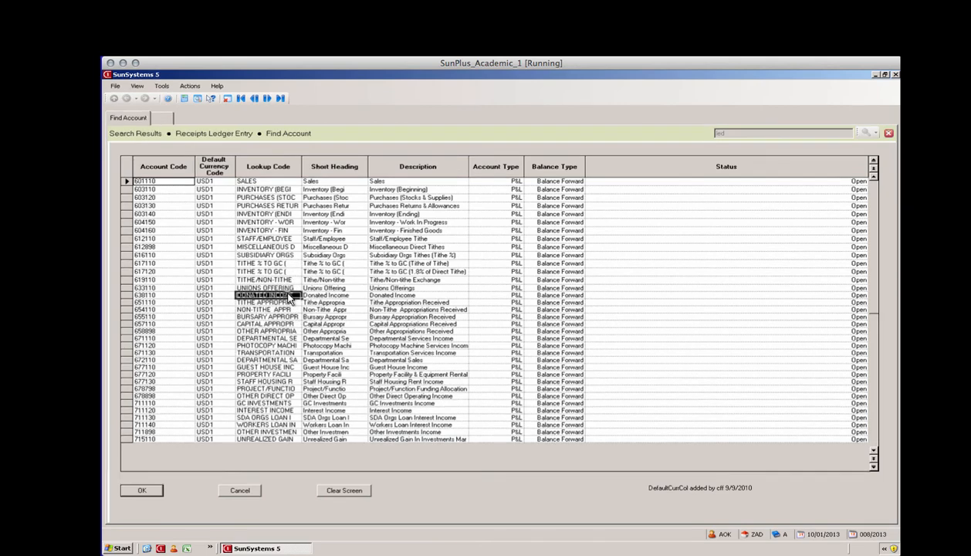
pyautogui.click(402, 255)
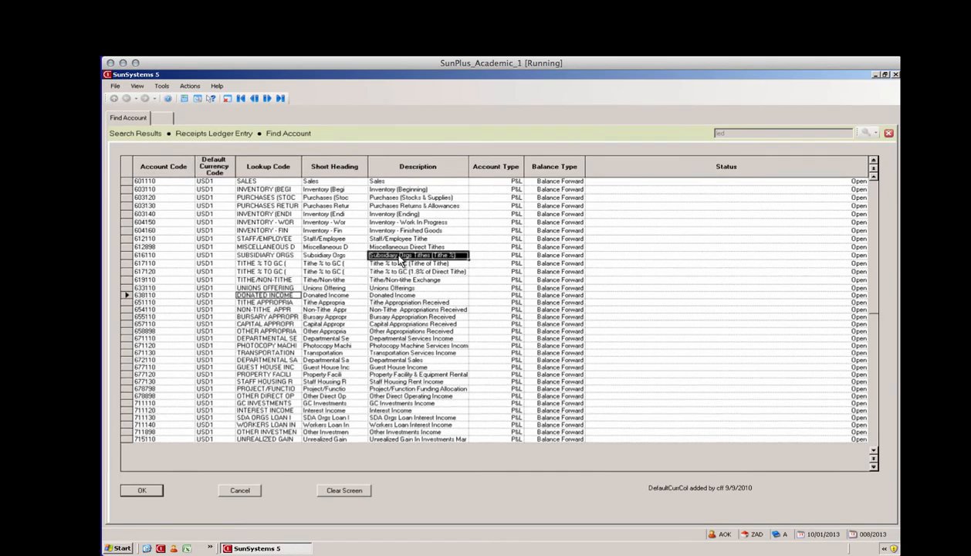
pyautogui.click(334, 295)
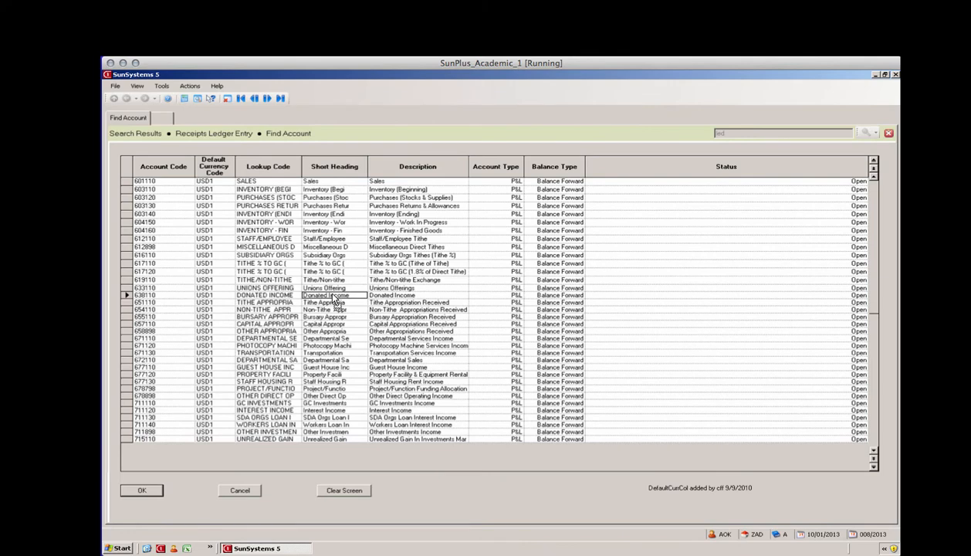
pyautogui.click(140, 491)
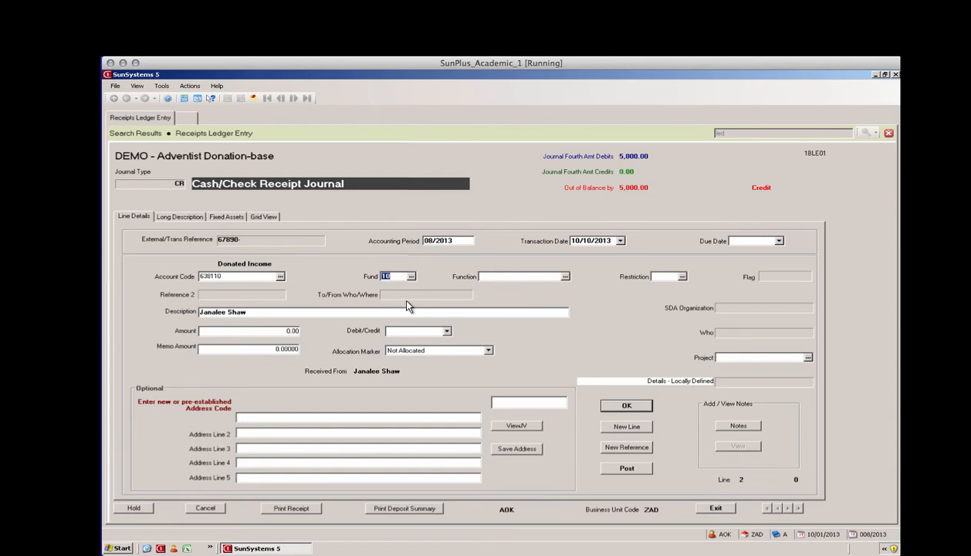
pyautogui.press('Tab')
# Step: Pick Personal Ministry (DPPERSO01) from the function code list for line 2
pyautogui.click(564, 276)
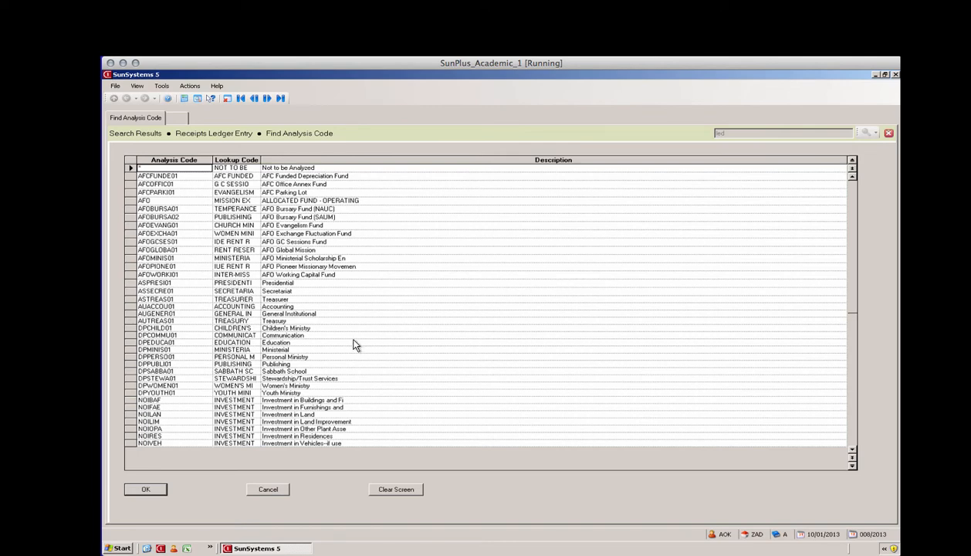
pyautogui.click(283, 355)
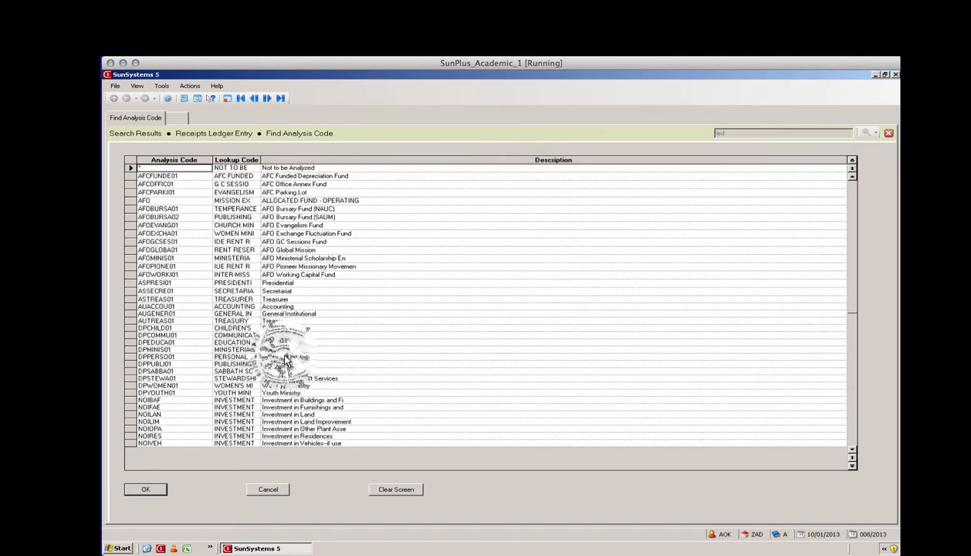
pyautogui.click(132, 491)
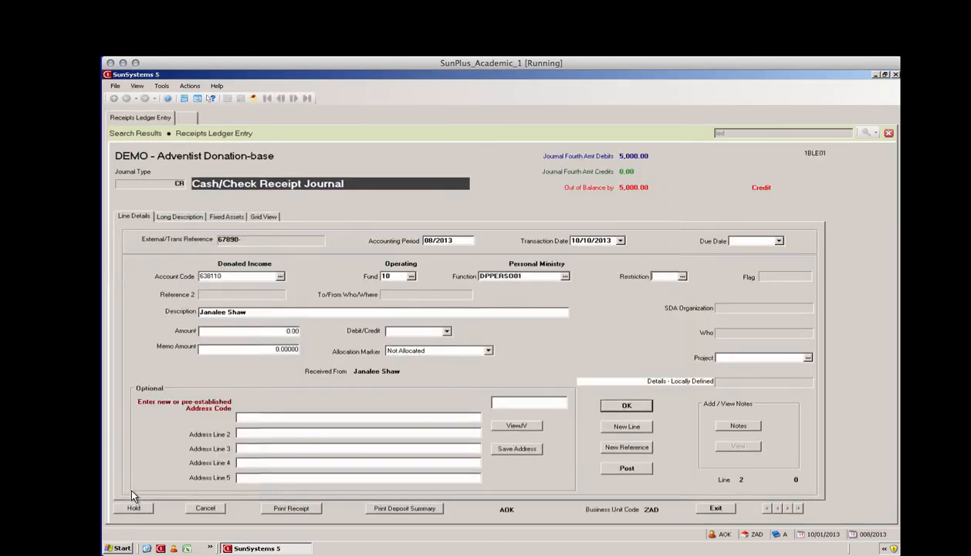
pyautogui.click(682, 277)
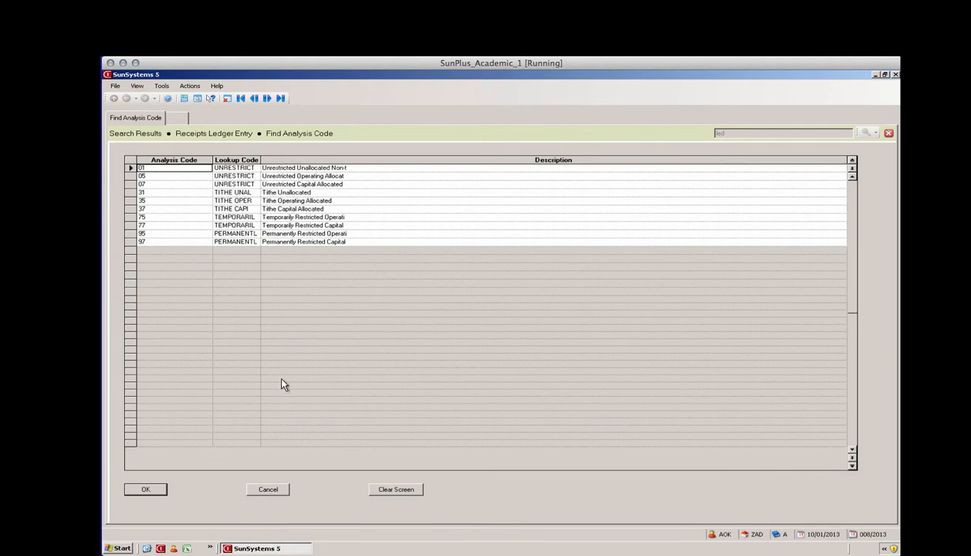
# Step: Confirm restriction 01 Unrestricted Unallocated Non-tithe and project '* Not to be Analyzed' for line 2
pyautogui.click(141, 489)
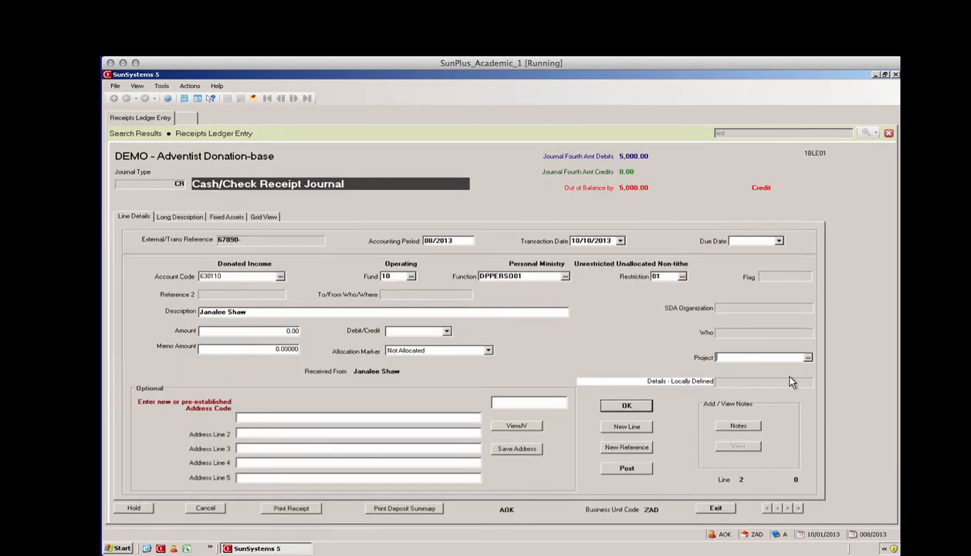
pyautogui.click(810, 357)
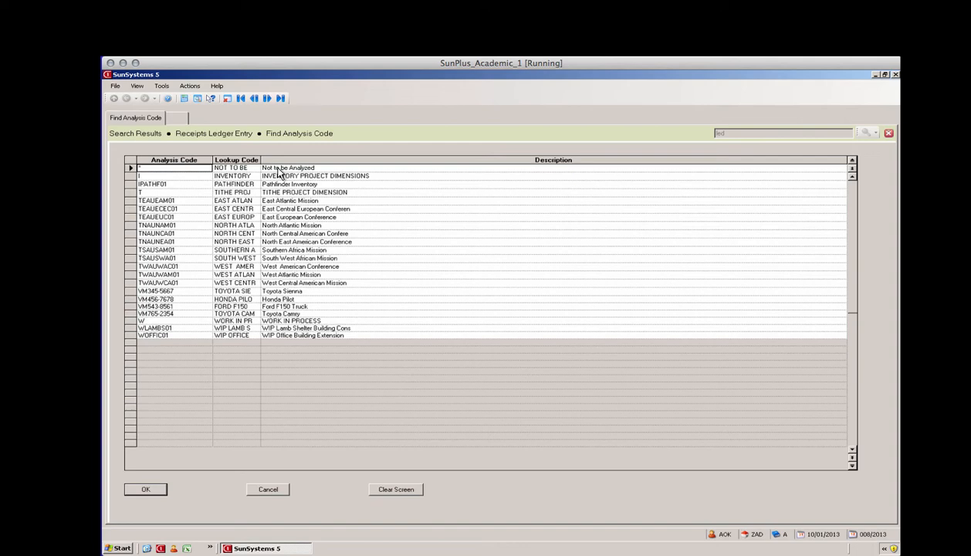
pyautogui.click(130, 493)
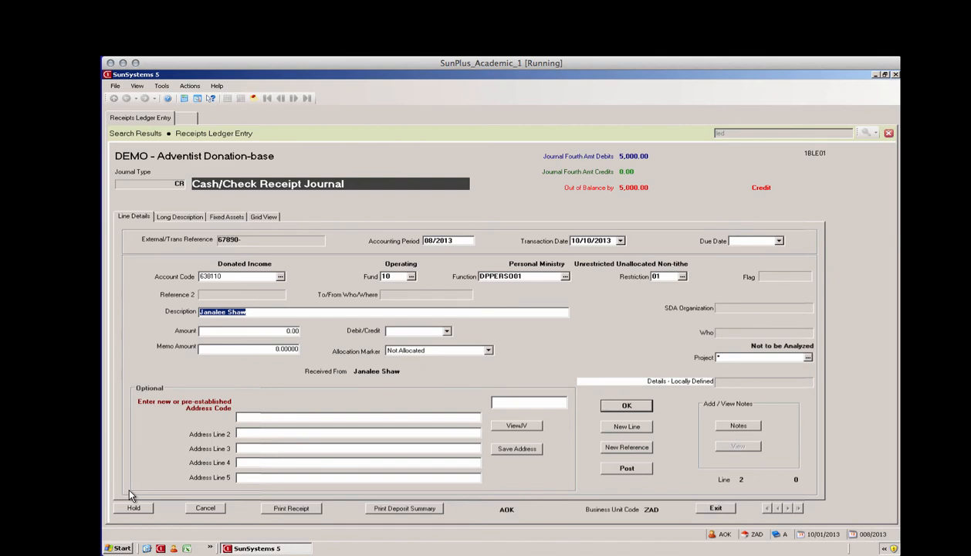
# Step: Change the line description to the donor's surname followed by '- General Donation'
pyautogui.click(259, 316)
pyautogui.click(228, 312)
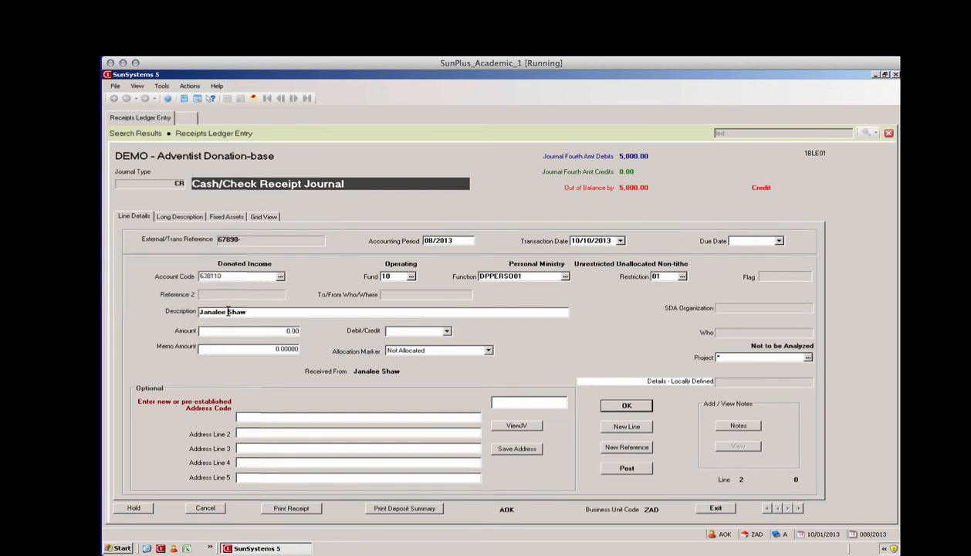
pyautogui.press('BackSpace')
pyautogui.press('BackSpace')
pyautogui.press('BackSpace')
pyautogui.press('BackSpace')
pyautogui.press('BackSpace')
pyautogui.press('BackSpace')
pyautogui.write('- General Donation')
# Step: Enter 5000 as the line amount and mark it as a credit
pyautogui.press('Tab')
pyautogui.write('5000')
pyautogui.press('Tab')
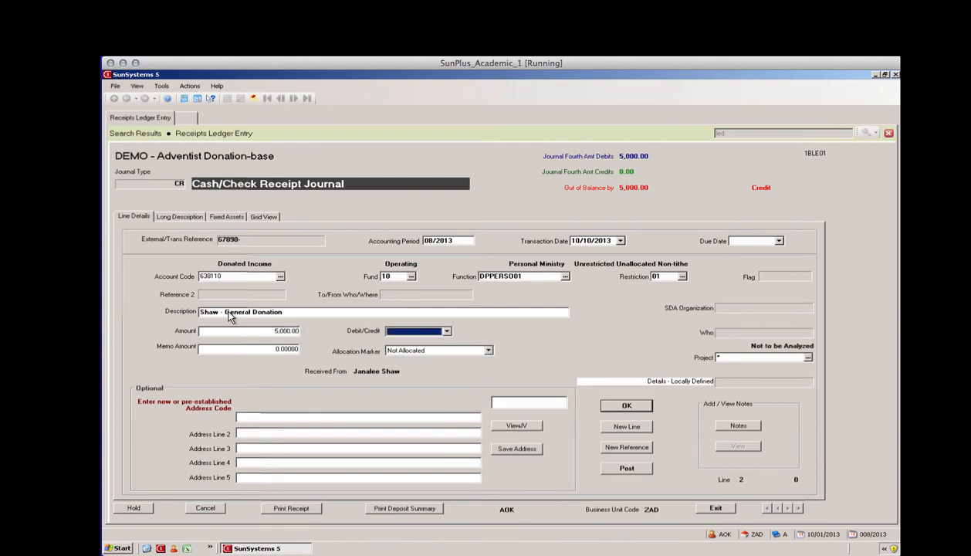
pyautogui.press('c')
# Step: Save the 5,000.00 credit line and post the balanced journal as 327
pyautogui.click(638, 407)
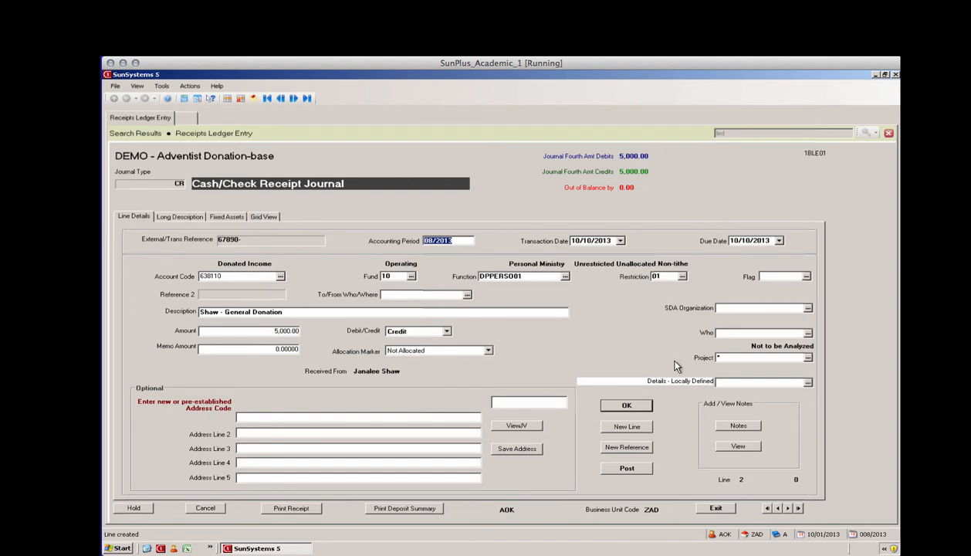
pyautogui.click(646, 468)
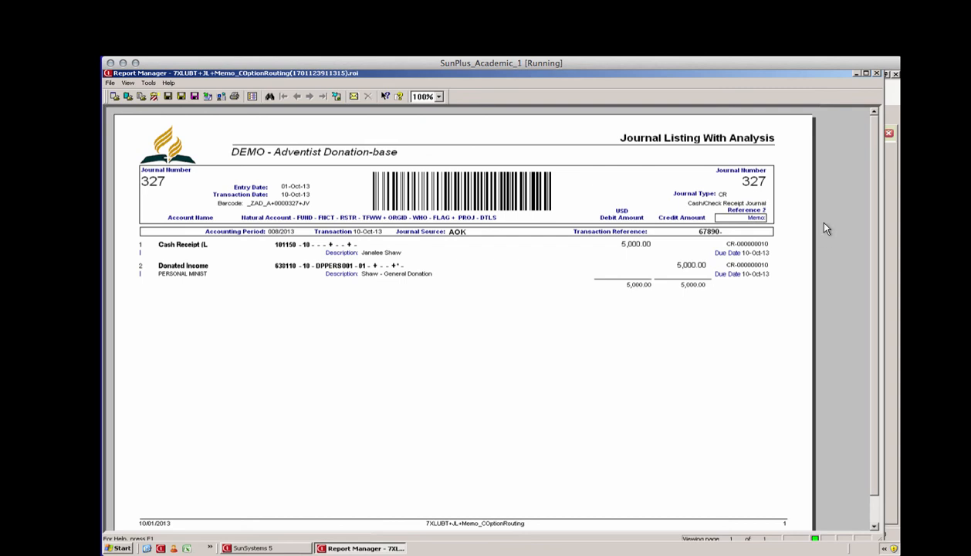
# Step: Close the journal listing and bring up Print Receipt parameters for CR journals, fund 10
pyautogui.click(878, 74)
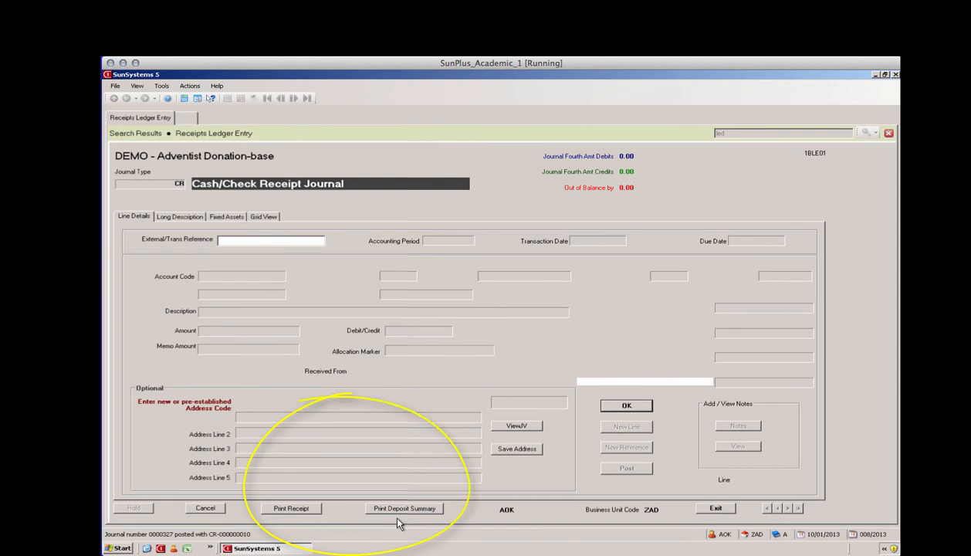
pyautogui.click(279, 508)
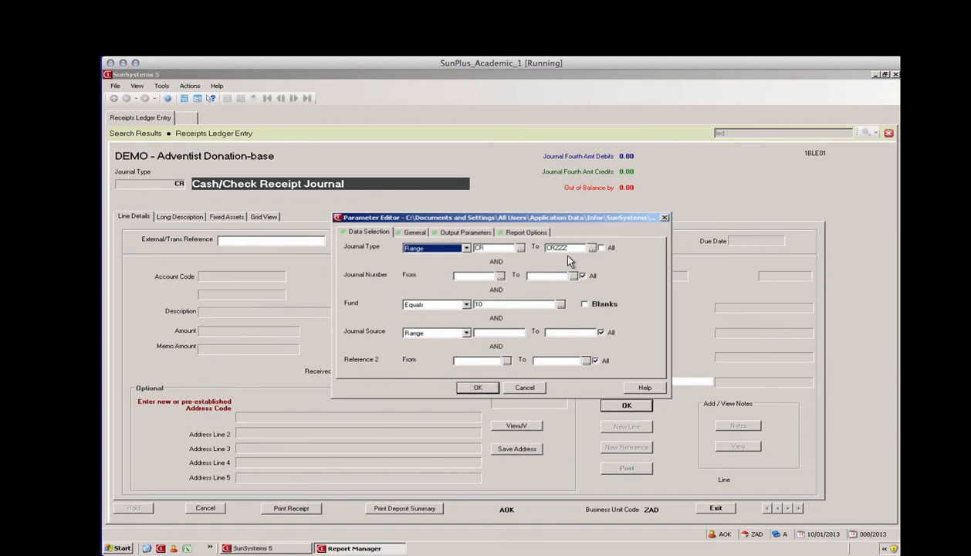
# Step: Choose journal 327 as the starting journal number and run the donation receipt report
pyautogui.click(499, 277)
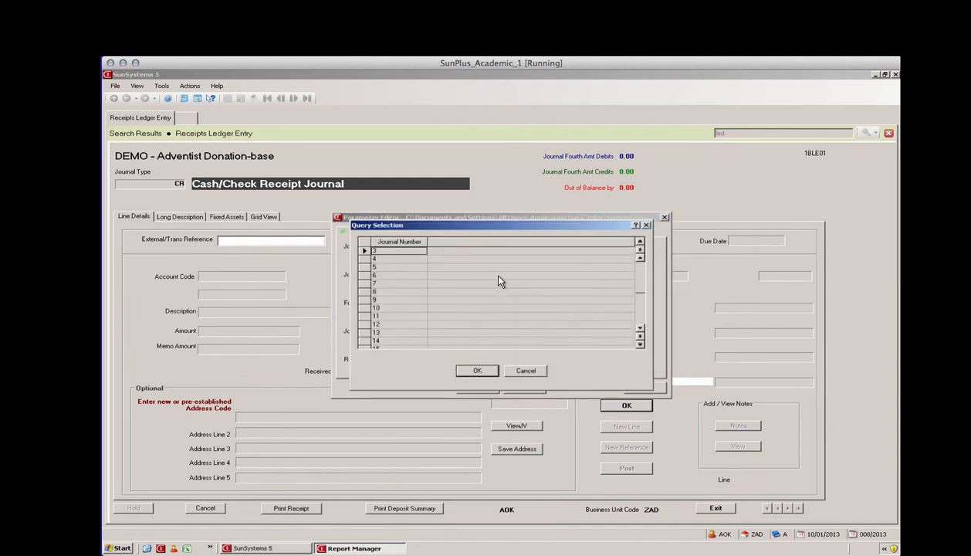
pyautogui.click(641, 343)
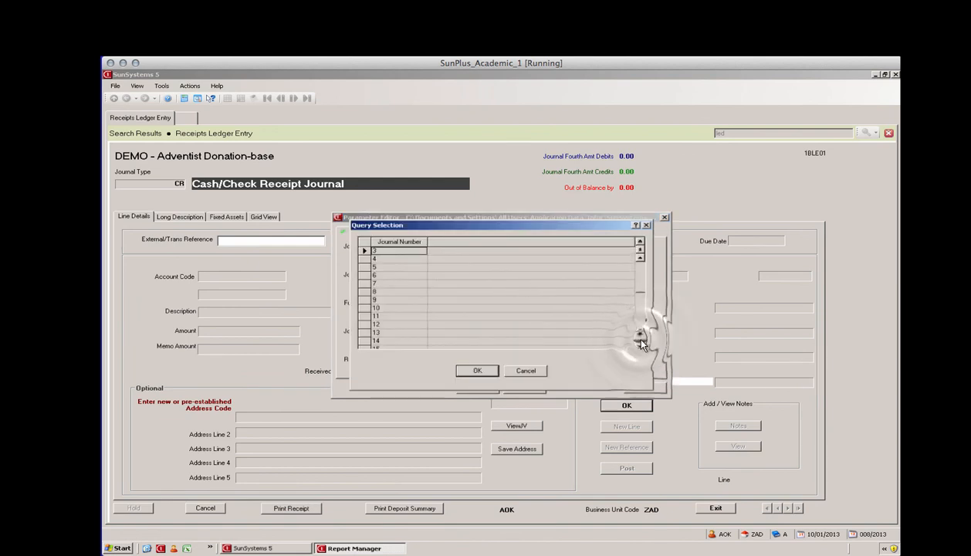
pyautogui.click(641, 344)
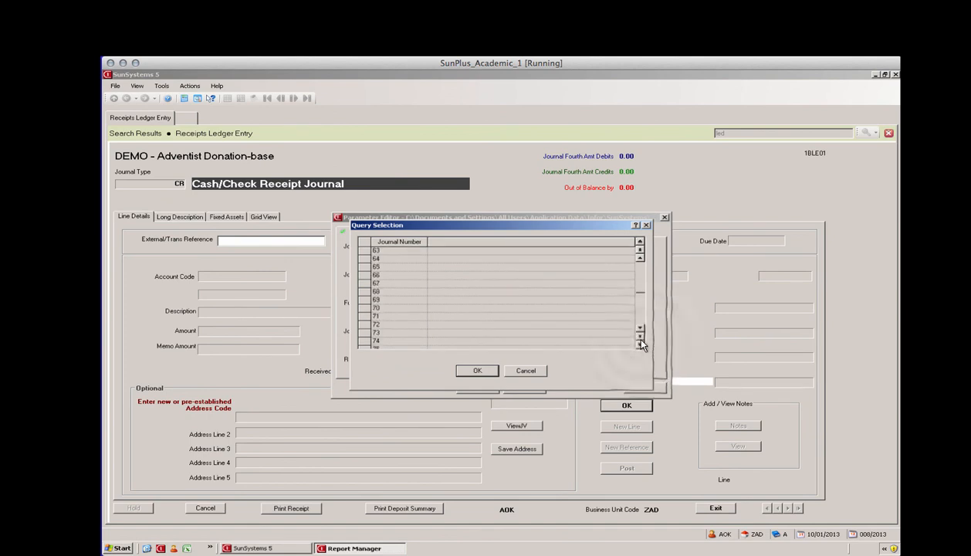
pyautogui.click(641, 344)
pyautogui.click(641, 343)
pyautogui.click(641, 343)
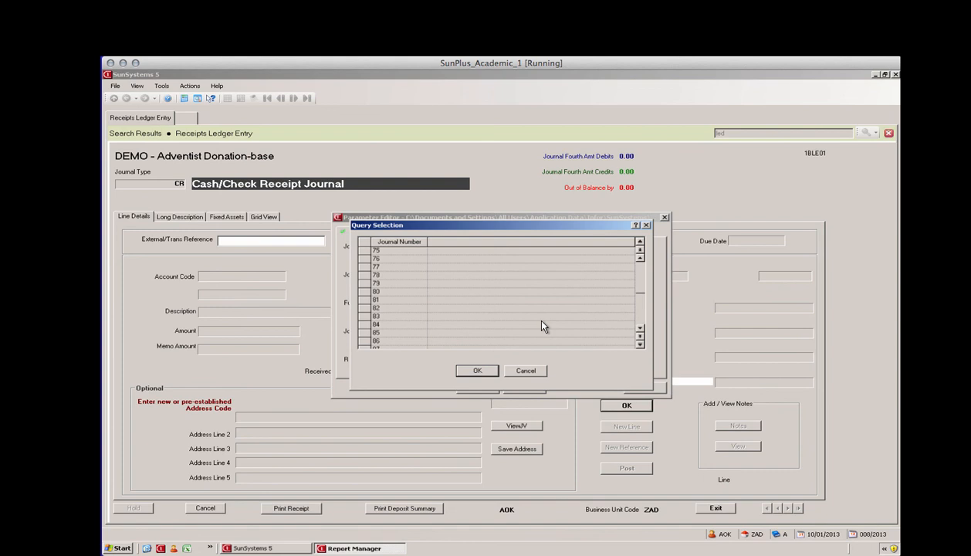
pyautogui.click(640, 344)
pyautogui.click(375, 341)
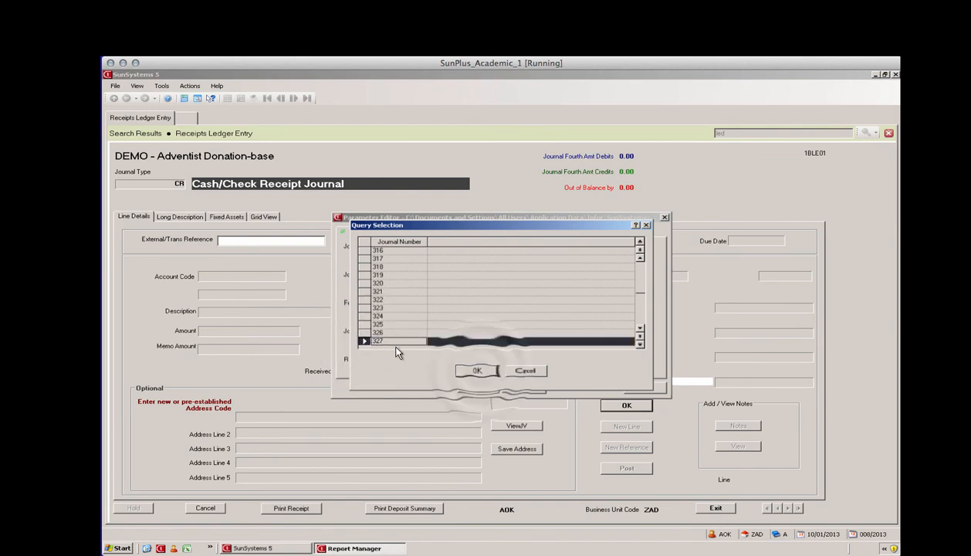
pyautogui.click(477, 369)
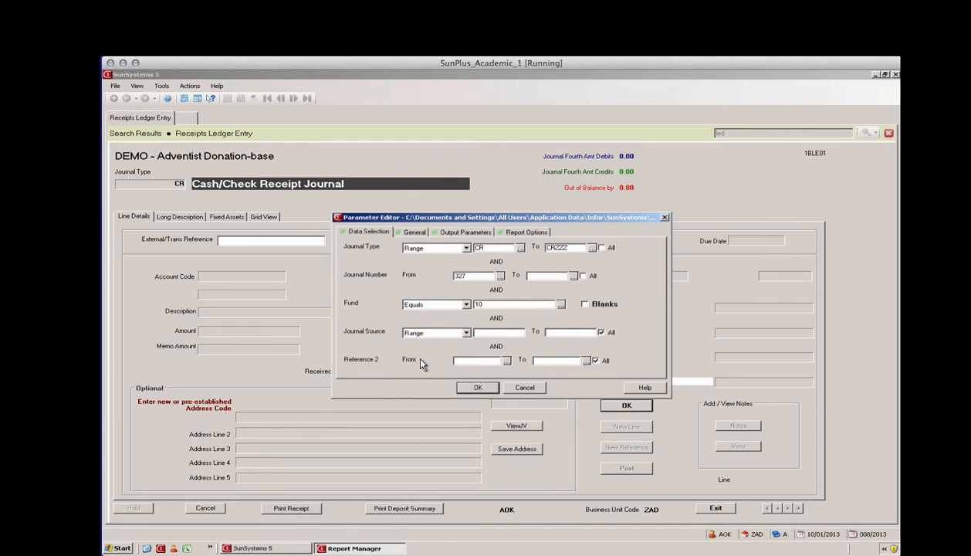
pyautogui.click(478, 388)
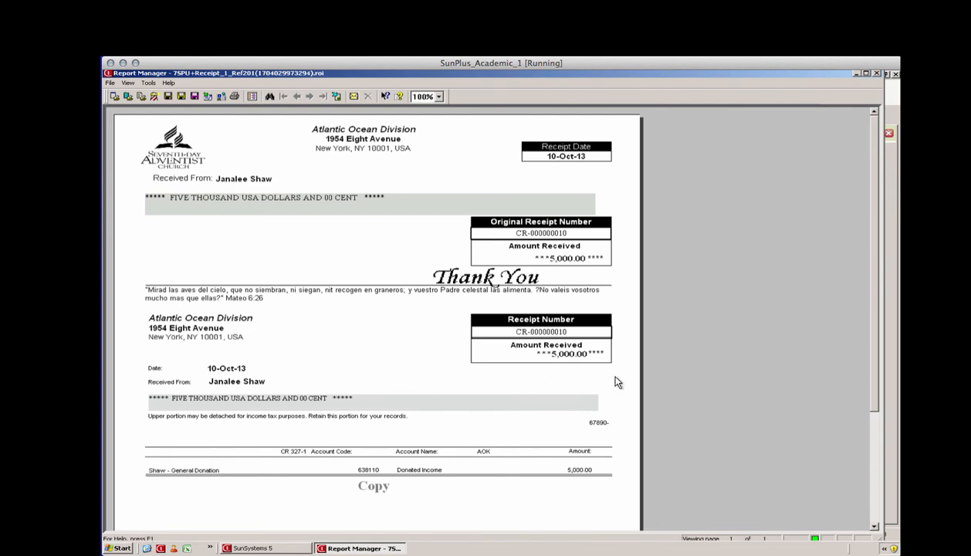
# Step: Close the donation receipt preview and exit Receipts Ledger Entry
pyautogui.click(878, 73)
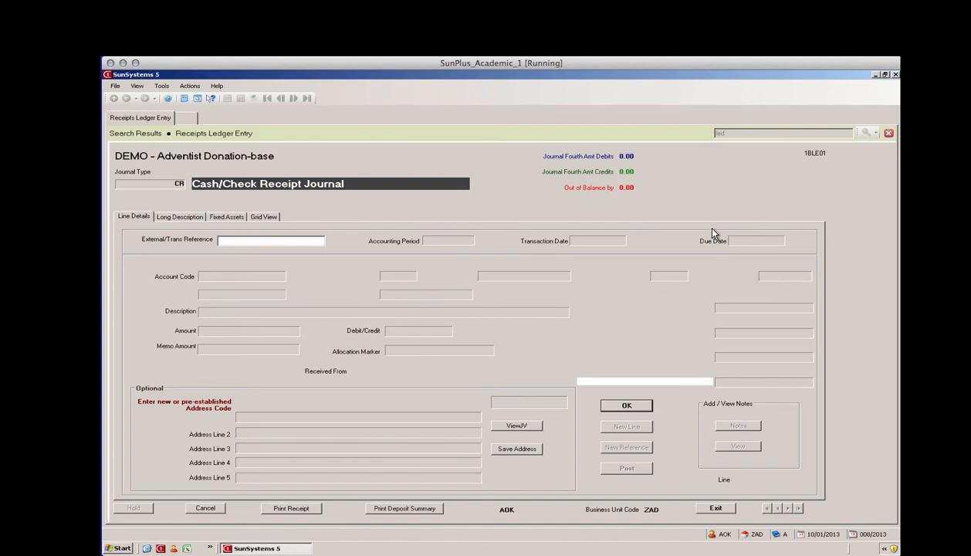
pyautogui.click(708, 511)
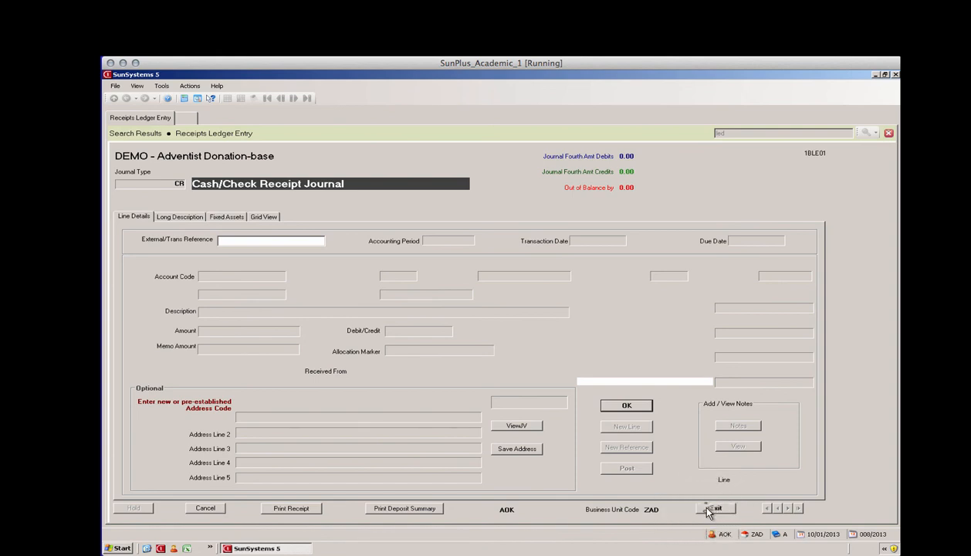